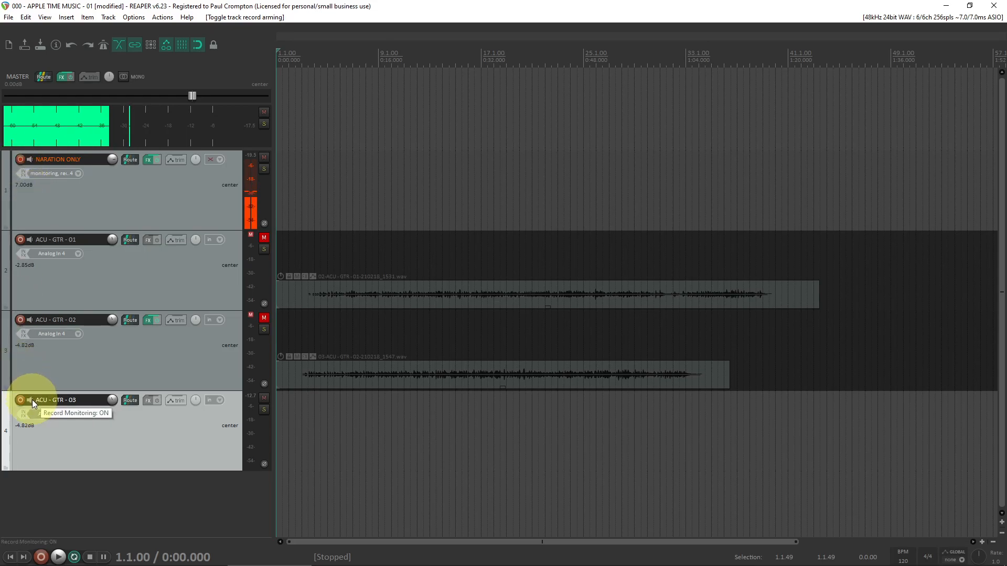
Step: Record a new guitar take on the ACU - GTR - 03 track with the narration track disarmed, save the recording, and disarm the guitar track
{"action": "left_click", "coordinate": [20, 160]}
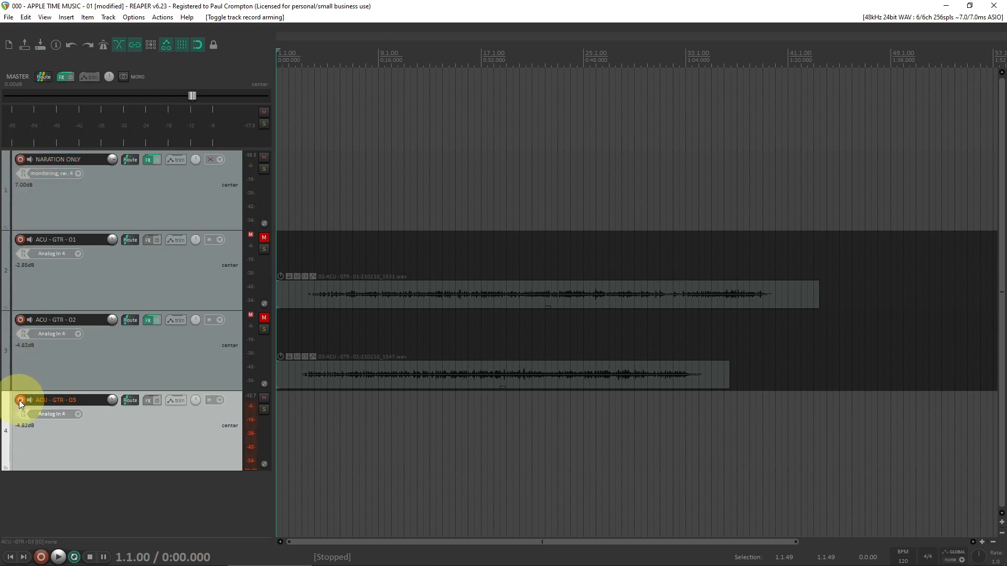
{"action": "key", "text": "ctrl+r"}
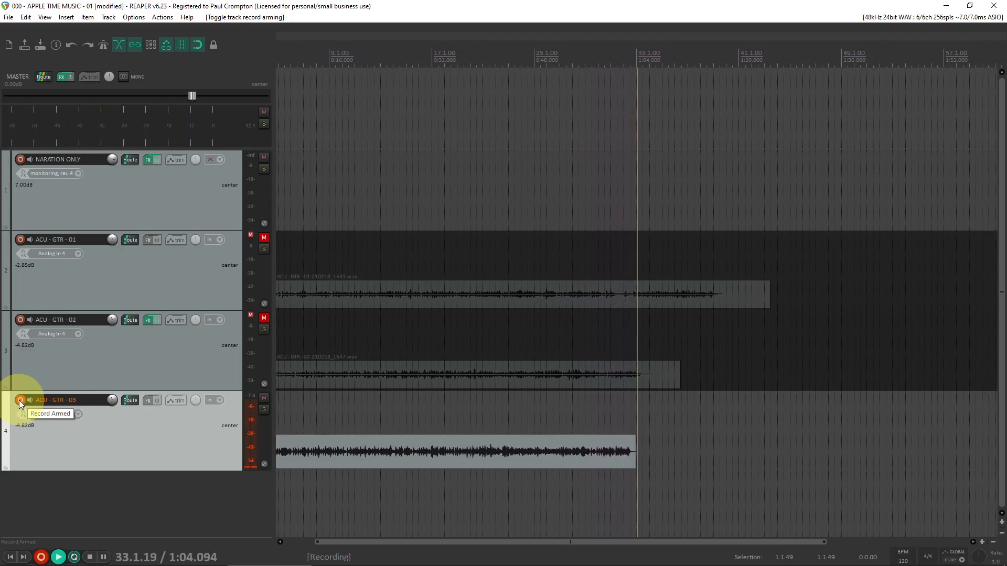
{"action": "key", "text": "space"}
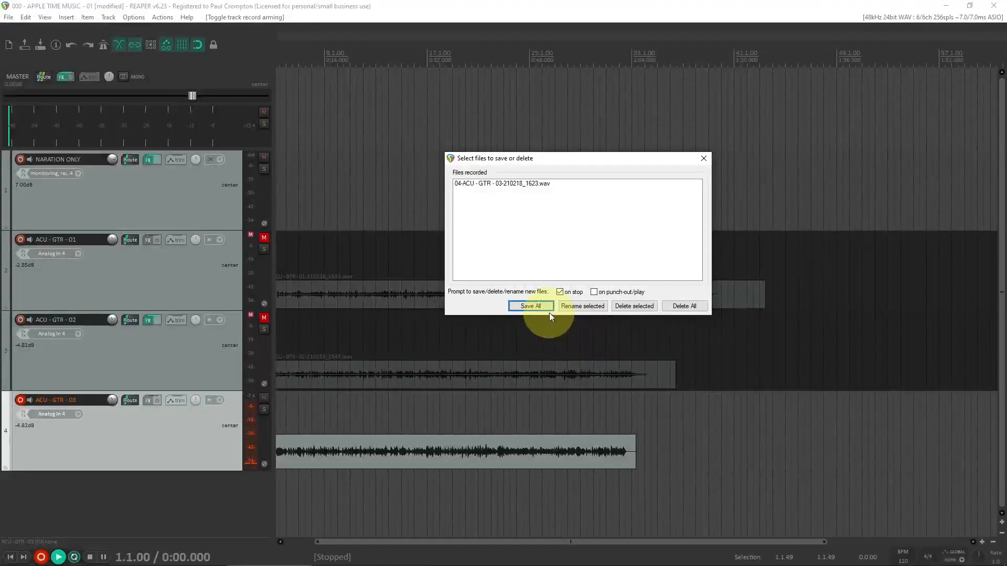
{"action": "left_click", "coordinate": [531, 306]}
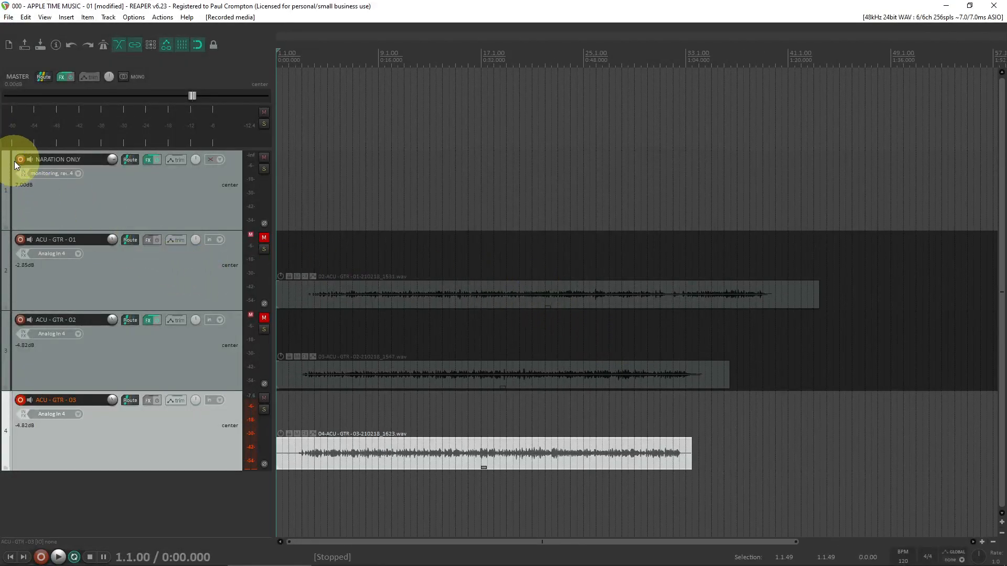
{"action": "left_click", "coordinate": [21, 401]}
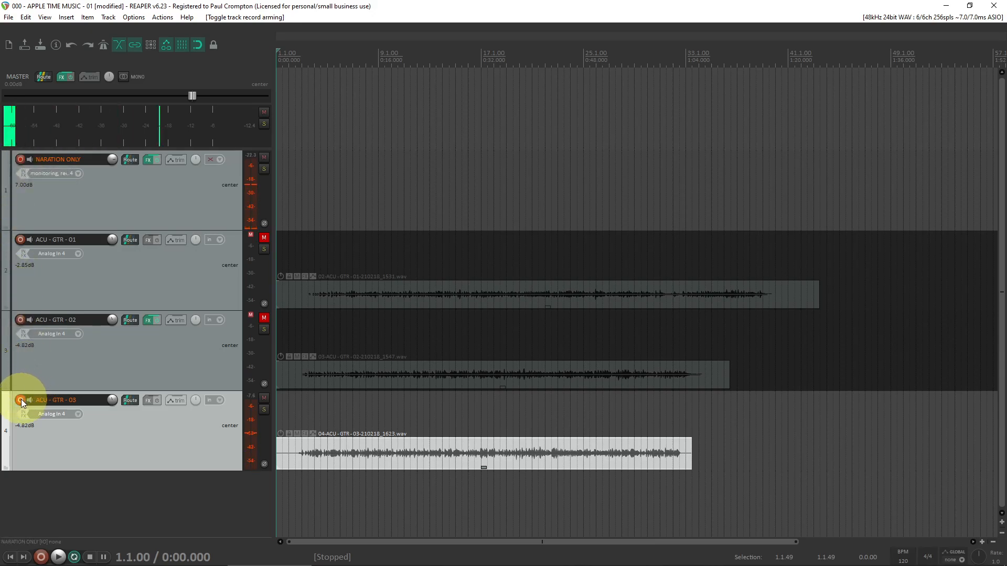
Step: Audition the new ACU - GTR - 03 take from several points along the timeline
{"action": "left_click", "coordinate": [411, 57]}
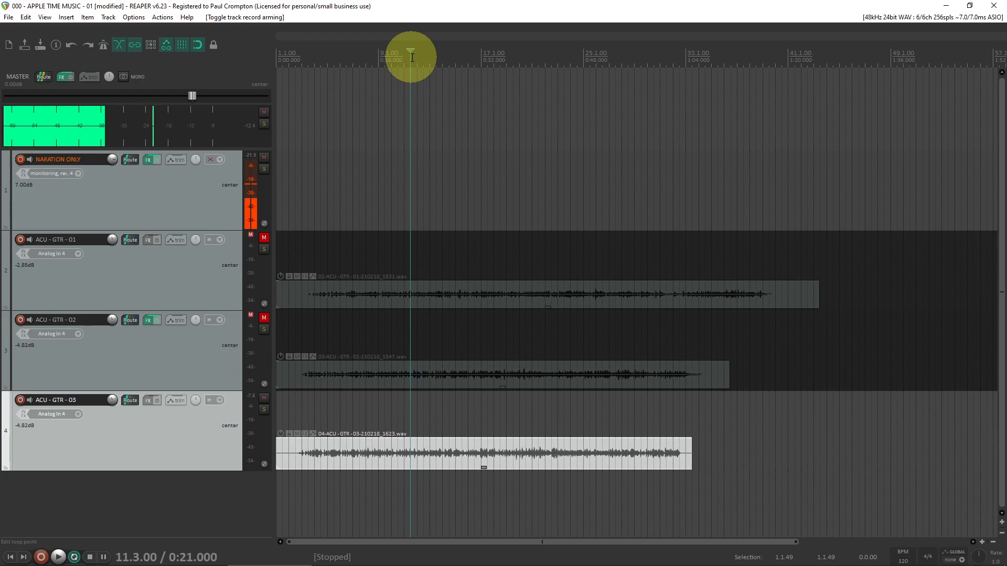
{"action": "key", "text": "space"}
{"action": "left_click", "coordinate": [480, 59]}
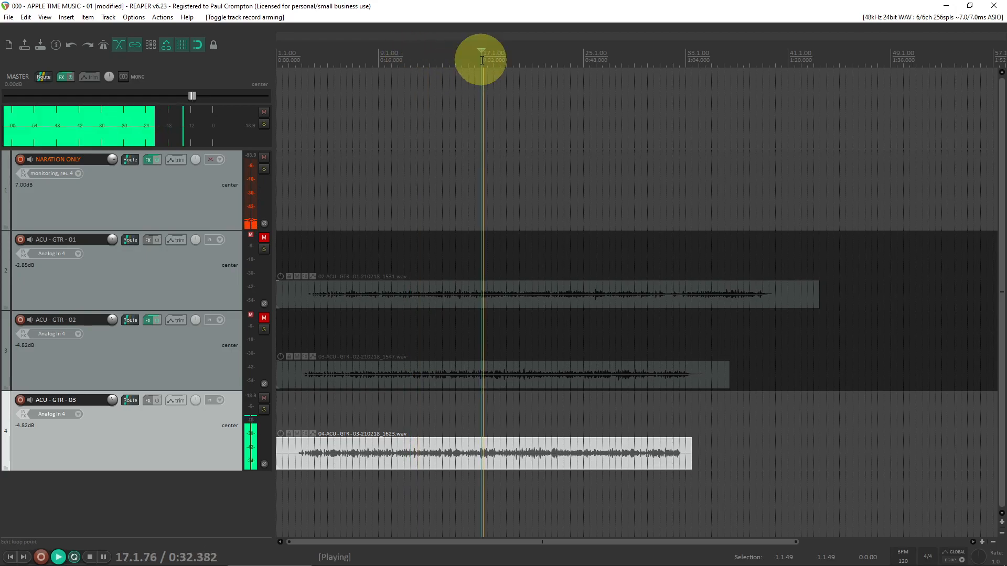
{"action": "left_click", "coordinate": [570, 58]}
{"action": "key", "text": "space"}
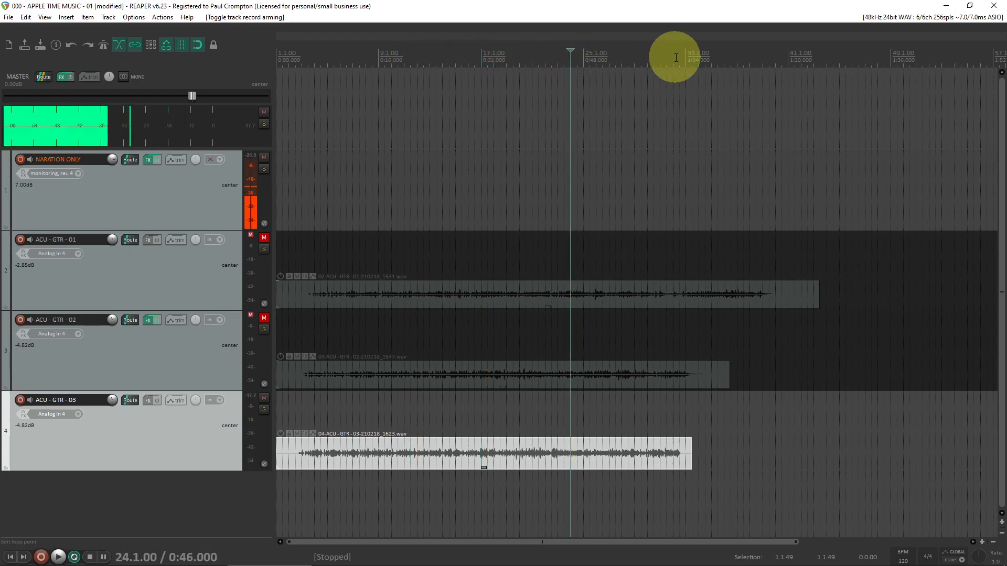
Step: Set a time selection from 2.3.00 to 33.1.00 and start playback near the song's beginning with repeat on
{"action": "left_click_drag", "start_coordinate": [685, 56], "coordinate": [298, 57]}
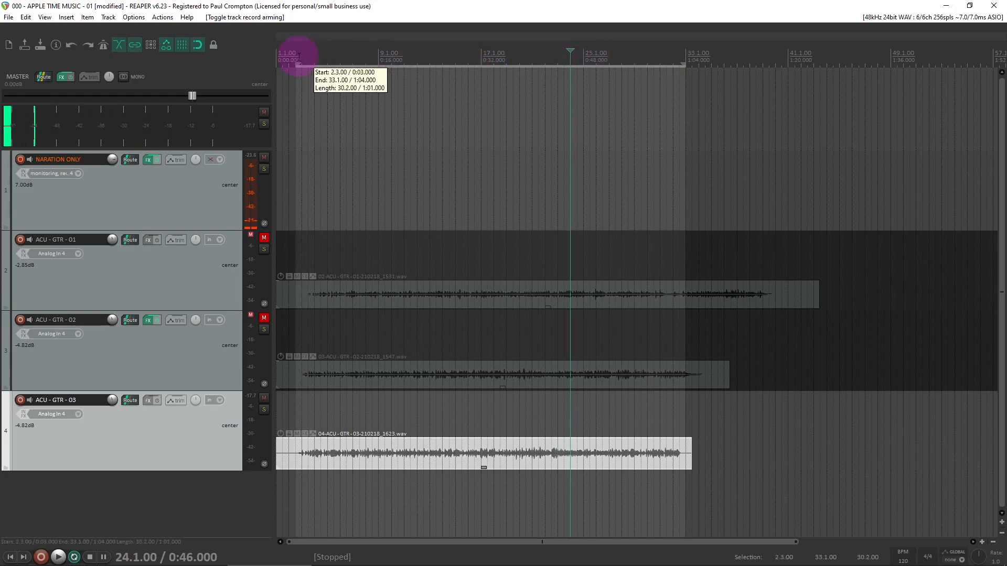
{"action": "left_click", "coordinate": [74, 556]}
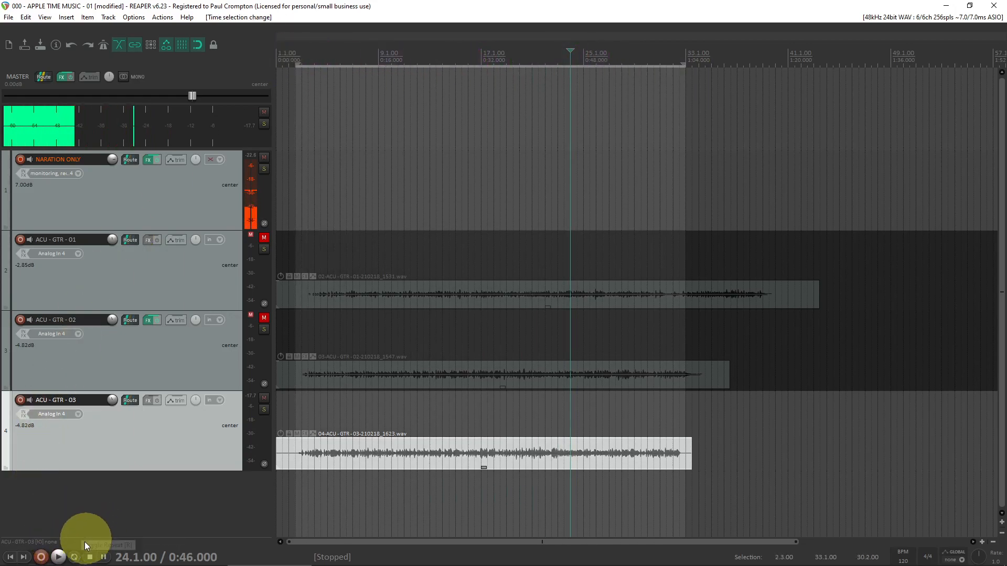
{"action": "left_click", "coordinate": [75, 558]}
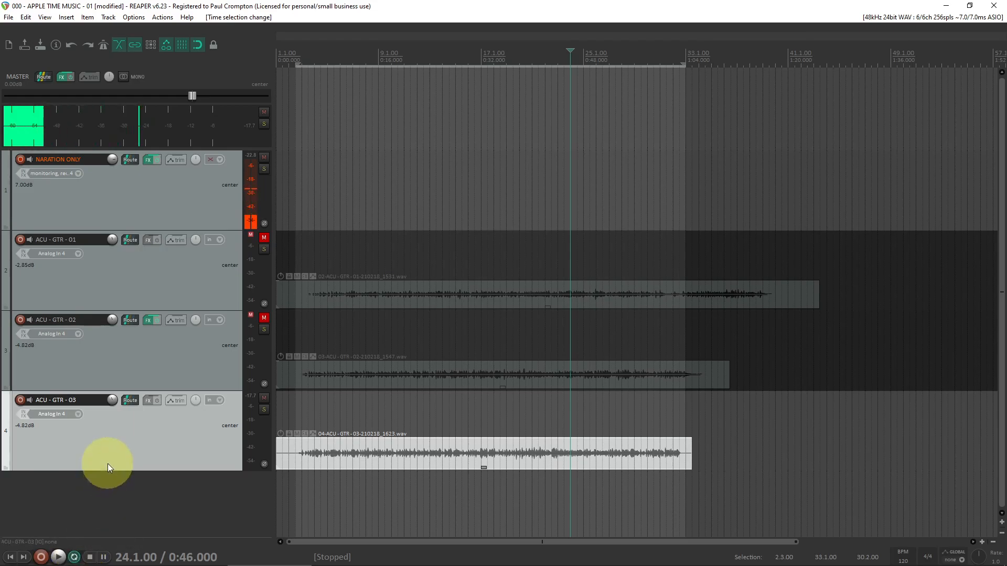
{"action": "left_click", "coordinate": [294, 53]}
{"action": "key", "text": "space"}
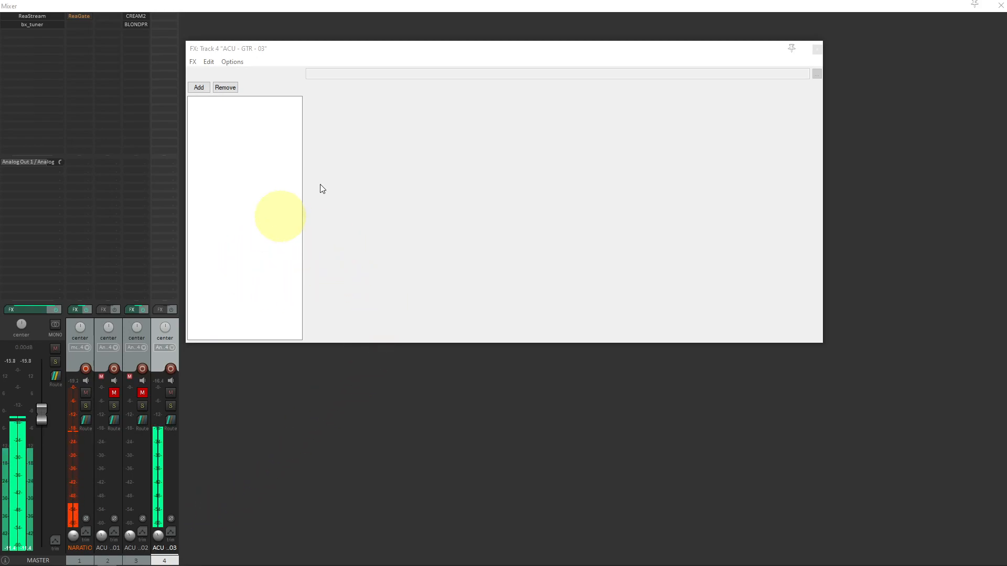
Step: Open the effects browser for the ACU - GTR - 03 track and look through the Waves, Plugin Alliance and Arturia plug-ins
{"action": "left_click", "coordinate": [817, 49]}
{"action": "left_click", "coordinate": [117, 327]}
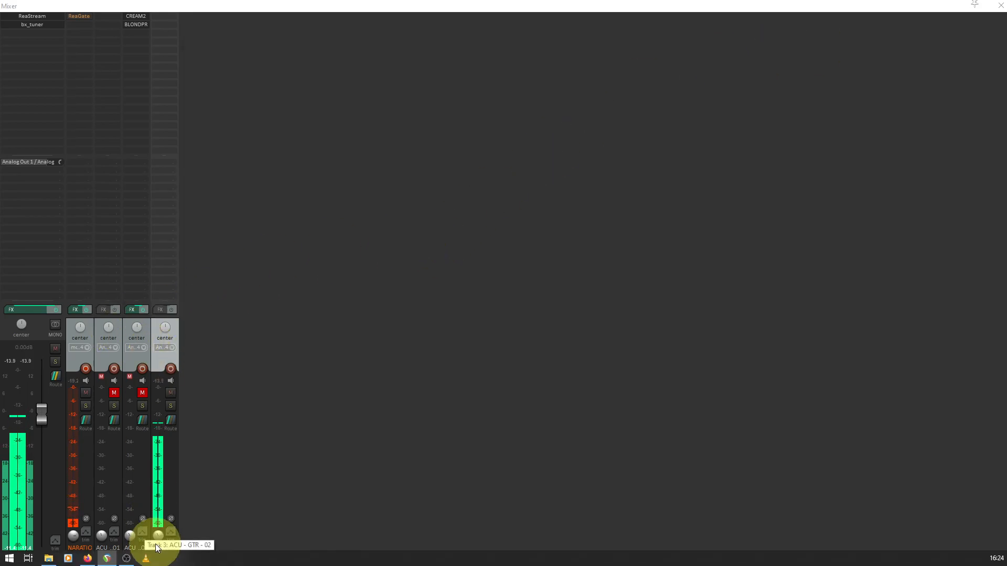
{"action": "left_click", "coordinate": [160, 309]}
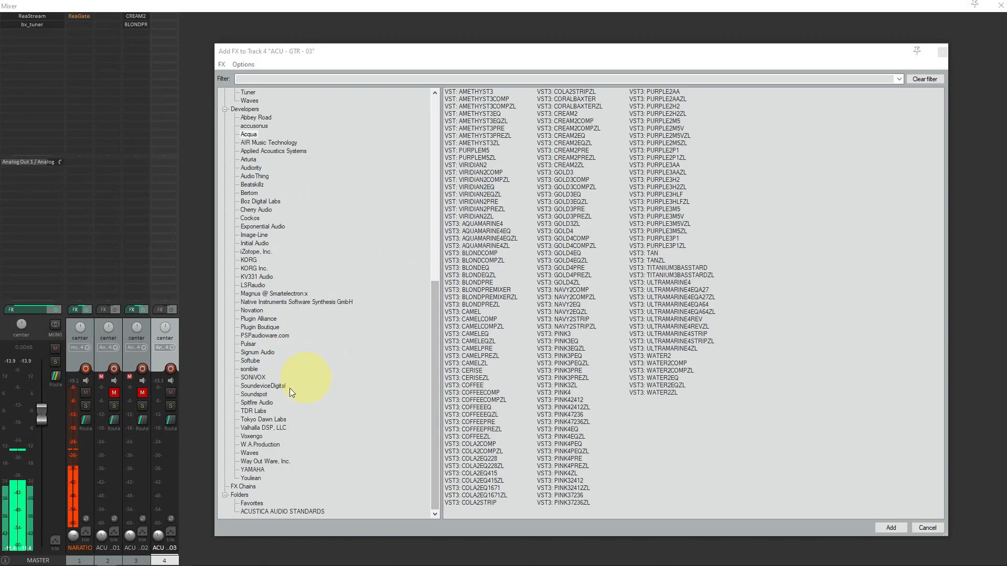
{"action": "left_click", "coordinate": [252, 454]}
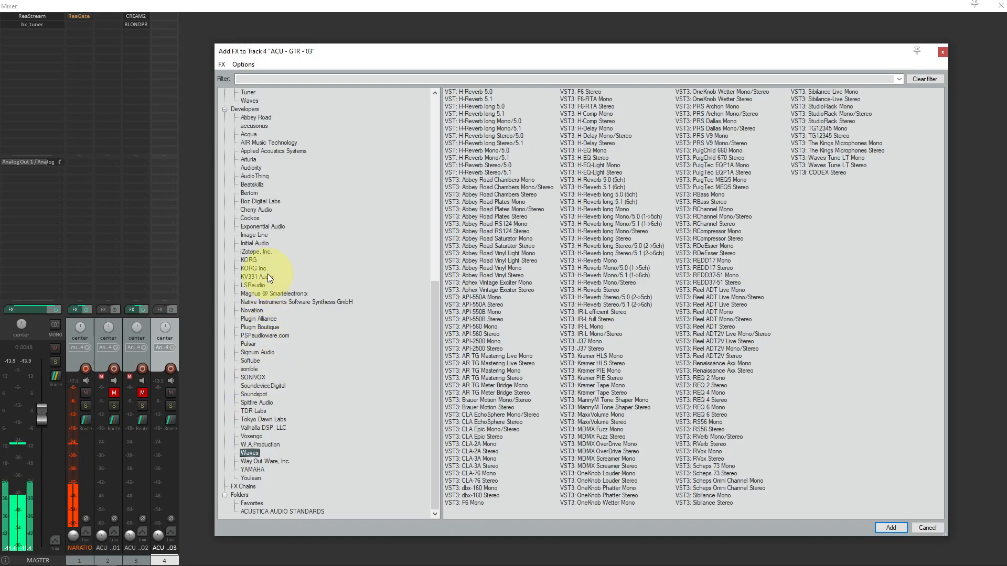
{"action": "left_click", "coordinate": [261, 320]}
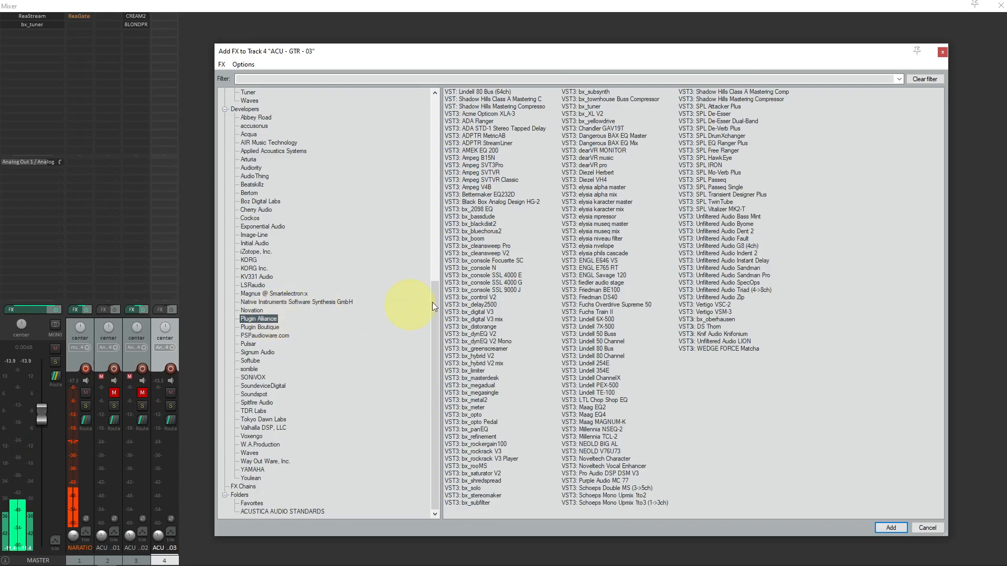
{"action": "left_click", "coordinate": [249, 159]}
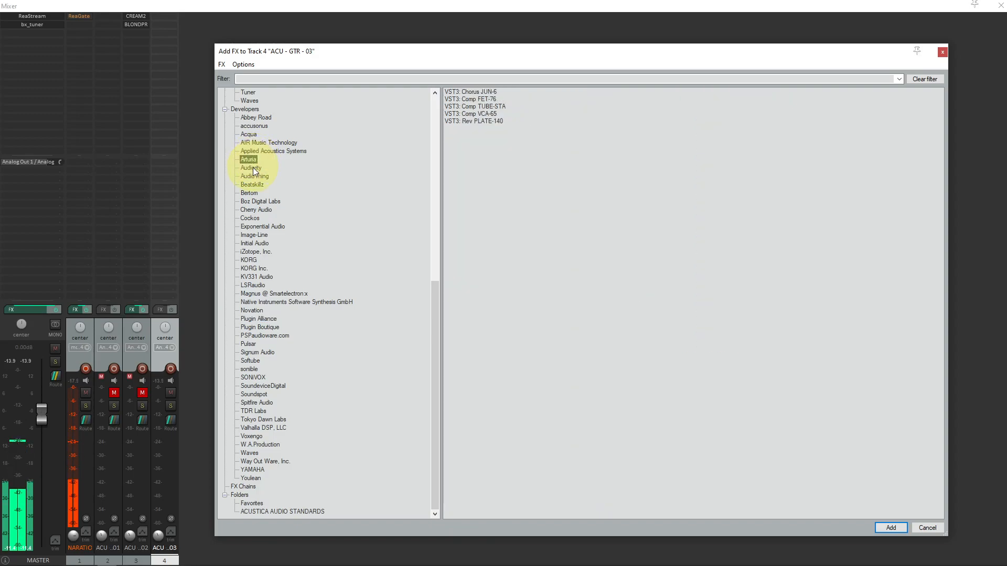
Step: Add Acqua's VST3 CREAM2 to the ACU - GTR - 03 track and show its interface in the track's effects chain window
{"action": "left_click", "coordinate": [253, 135]}
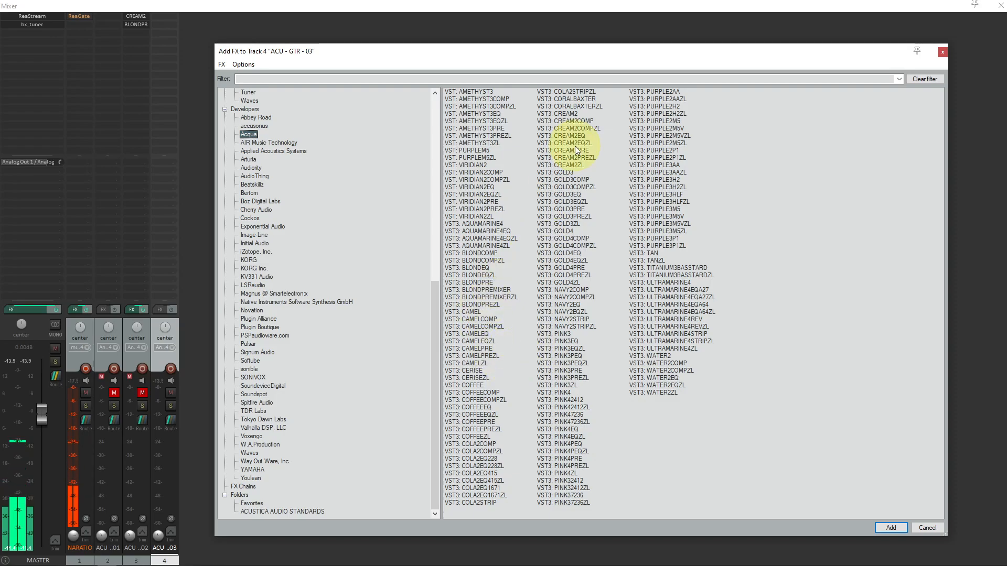
{"action": "left_click", "coordinate": [571, 113]}
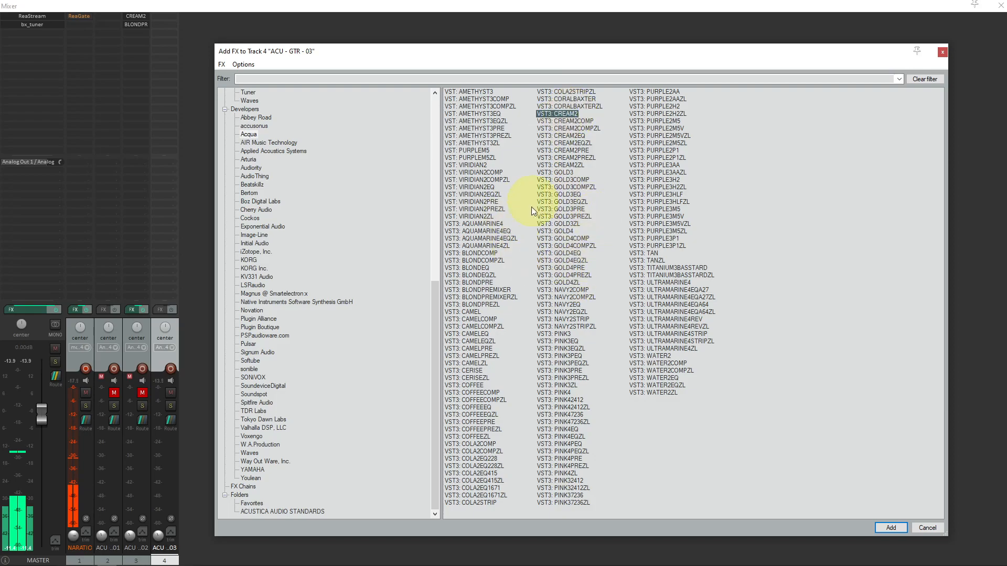
{"action": "key", "text": "Return"}
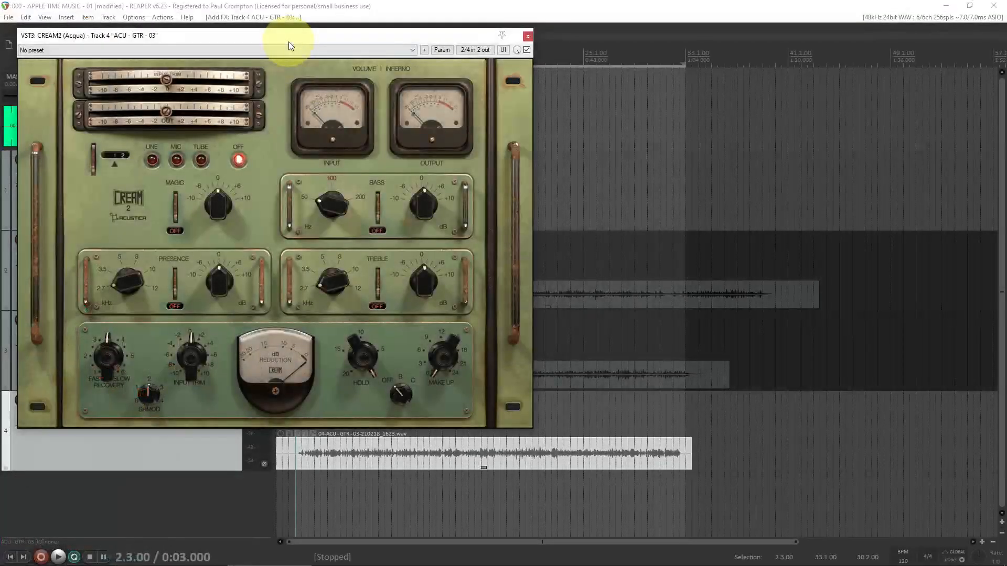
{"action": "left_click_drag", "start_coordinate": [288, 42], "coordinate": [551, 77]}
{"action": "left_click", "coordinate": [158, 310]}
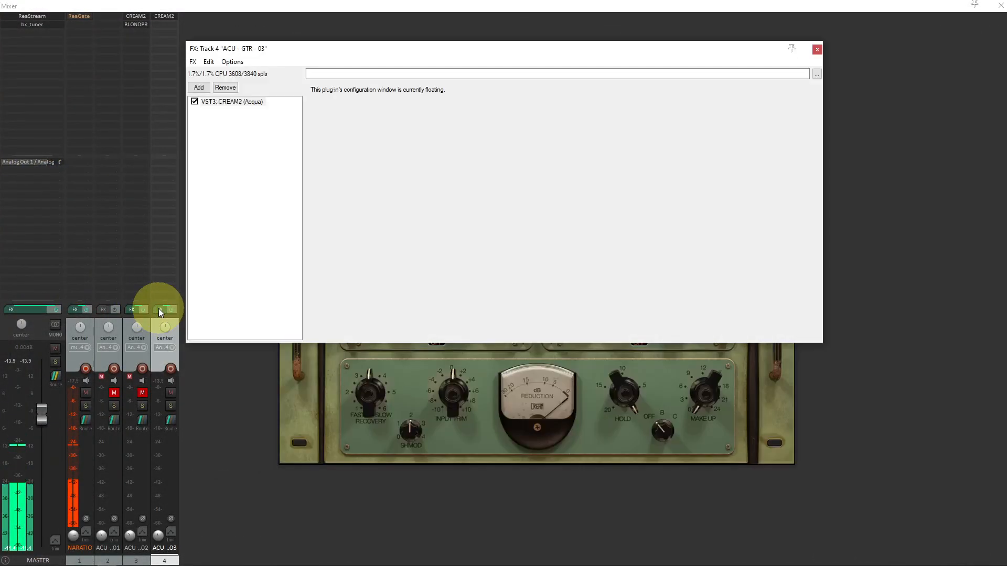
{"action": "left_click", "coordinate": [226, 101]}
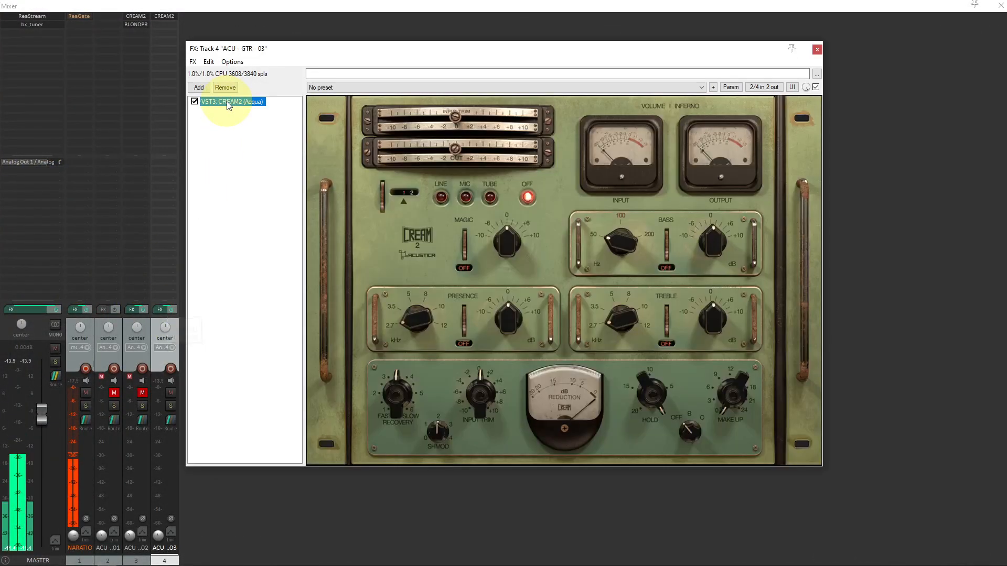
{"action": "left_click_drag", "start_coordinate": [275, 47], "coordinate": [297, 38]}
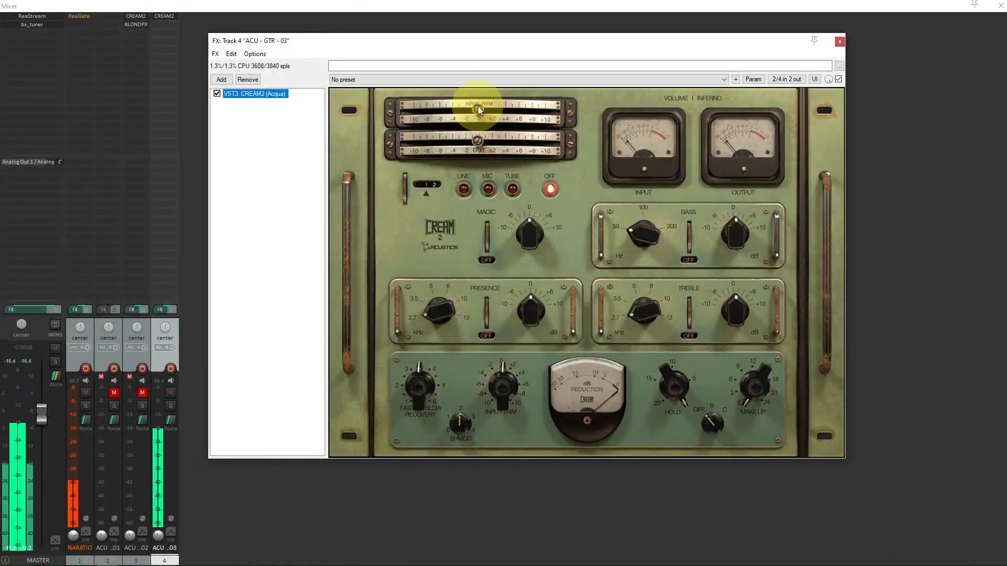
Step: Raise CREAM2's input trim to about +8 and audition the Mic and Tube preamps before switching the preamp off
{"action": "left_click_drag", "start_coordinate": [477, 106], "coordinate": [534, 112]}
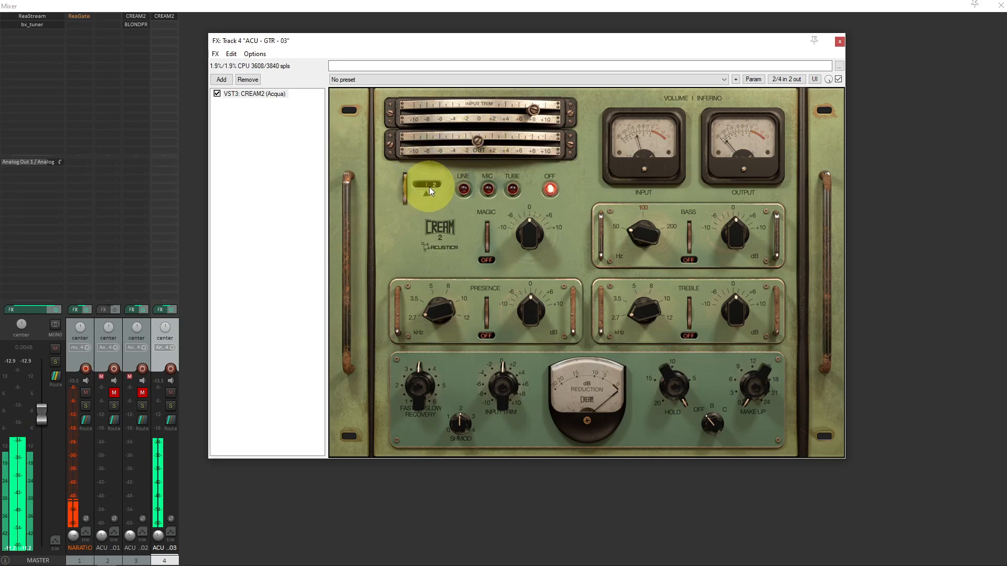
{"action": "left_click", "coordinate": [488, 189]}
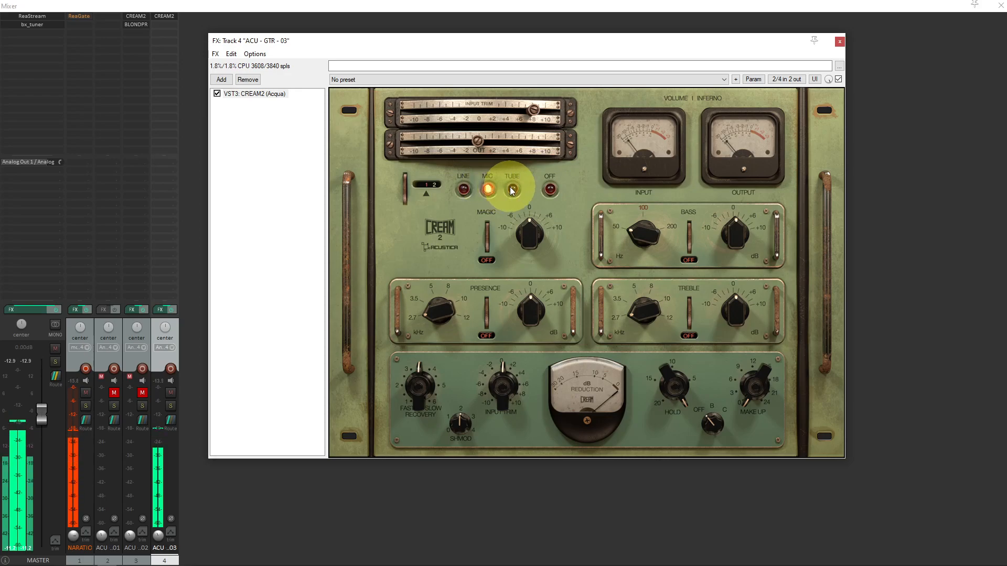
{"action": "left_click", "coordinate": [512, 190]}
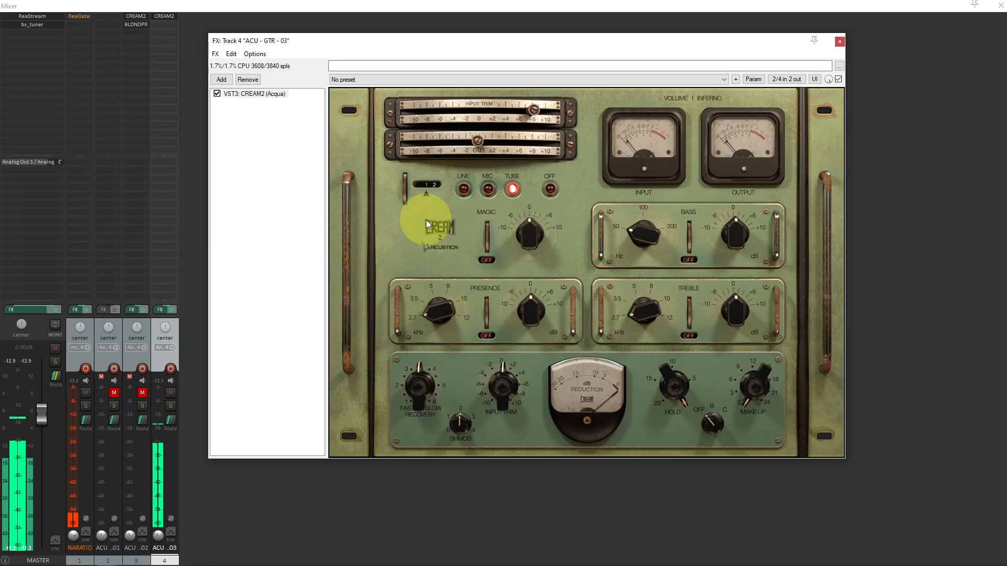
{"action": "left_click_drag", "start_coordinate": [407, 190], "coordinate": [409, 153]}
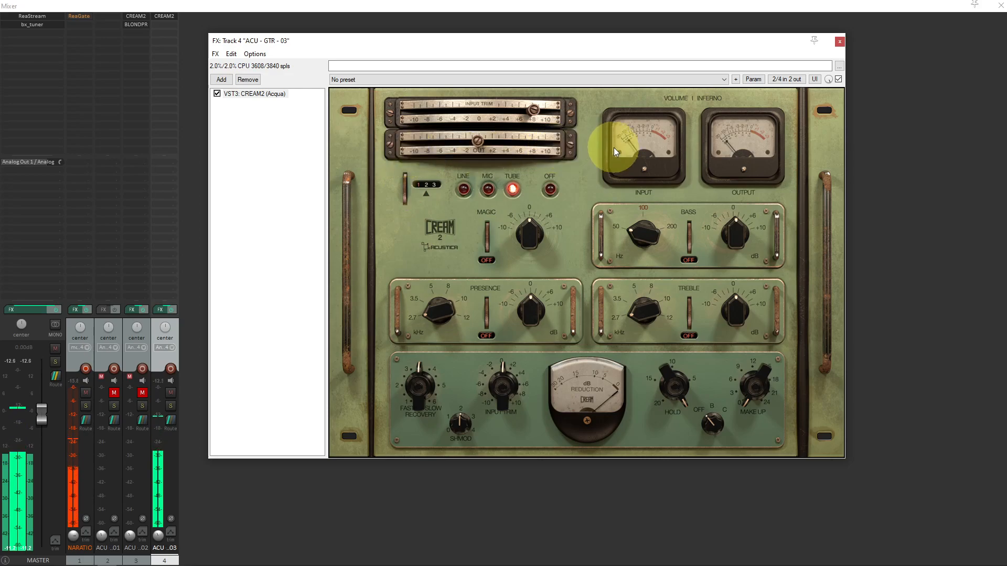
{"action": "left_click", "coordinate": [550, 189]}
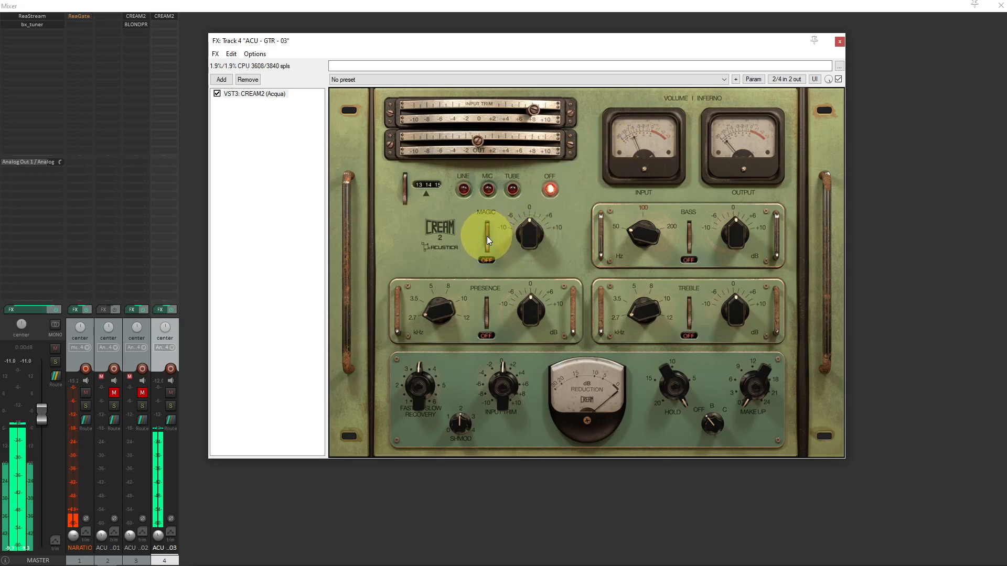
Step: Enable CREAM2's Magic section at 1-A and raise its gain to about +4 with the Tube preamp engaged
{"action": "left_click", "coordinate": [491, 198]}
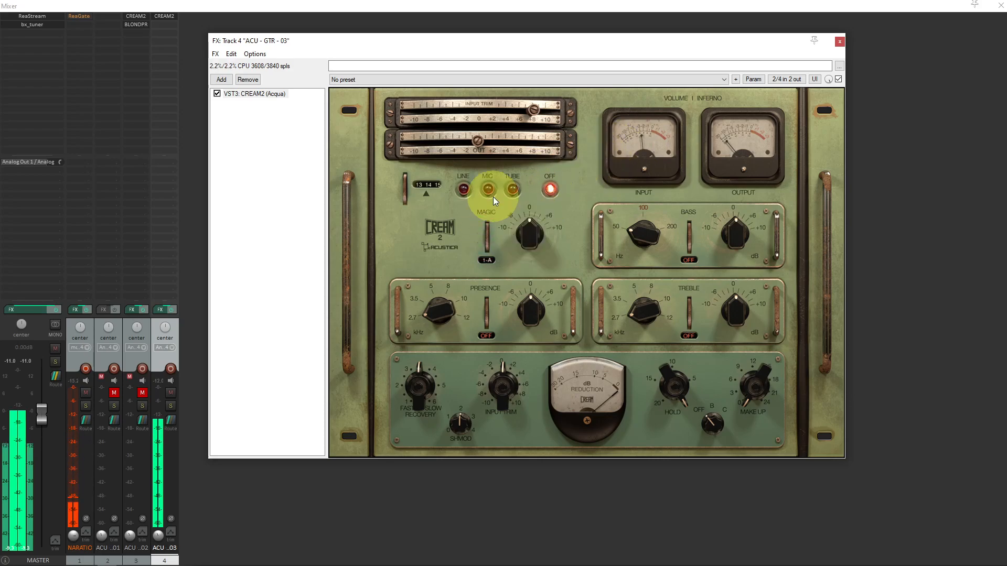
{"action": "left_click", "coordinate": [513, 189]}
{"action": "mouse_move", "coordinate": [527, 242]}
{"action": "left_mouse_down"}
{"action": "mouse_move", "coordinate": [540, 207]}
{"action": "mouse_move", "coordinate": [533, 249]}
{"action": "left_mouse_up"}
{"action": "left_click_drag", "start_coordinate": [527, 299], "coordinate": [515, 338]}
{"action": "left_click_drag", "start_coordinate": [523, 231], "coordinate": [540, 176]}
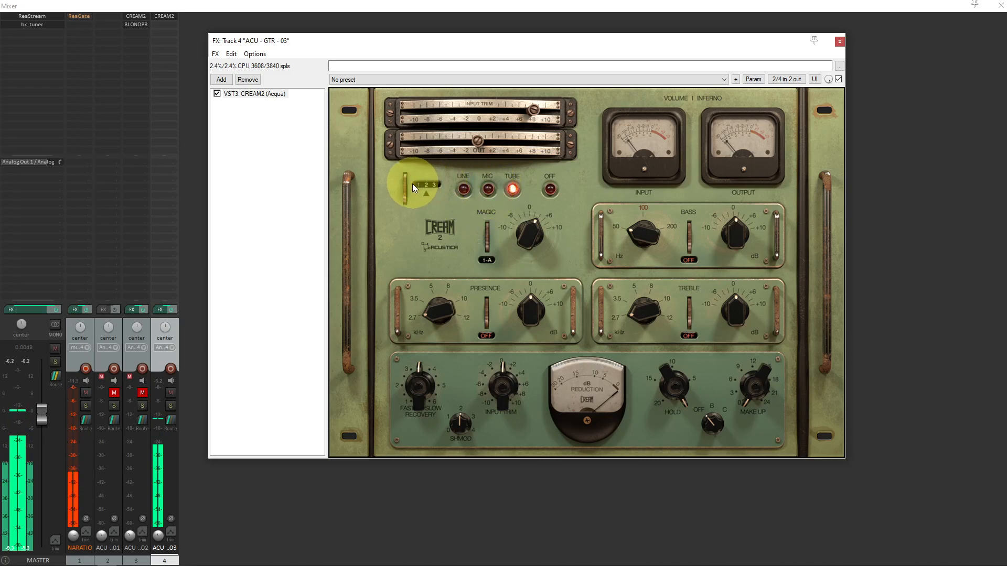
Step: Try the Mic preamp with selector position 12, switch the preamp off, and set the input trim to about +6
{"action": "left_click", "coordinate": [487, 188]}
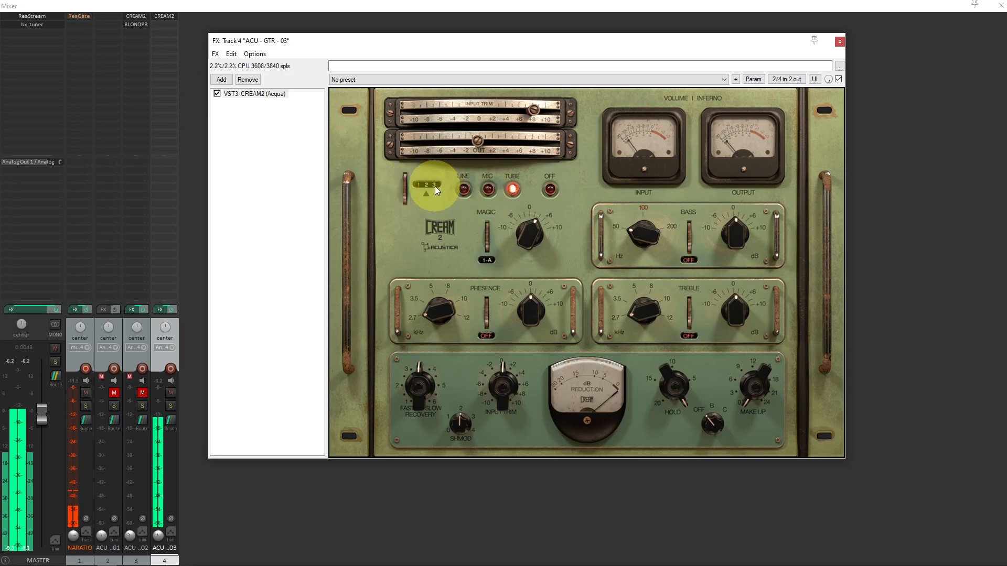
{"action": "left_click_drag", "start_coordinate": [407, 181], "coordinate": [412, 153]}
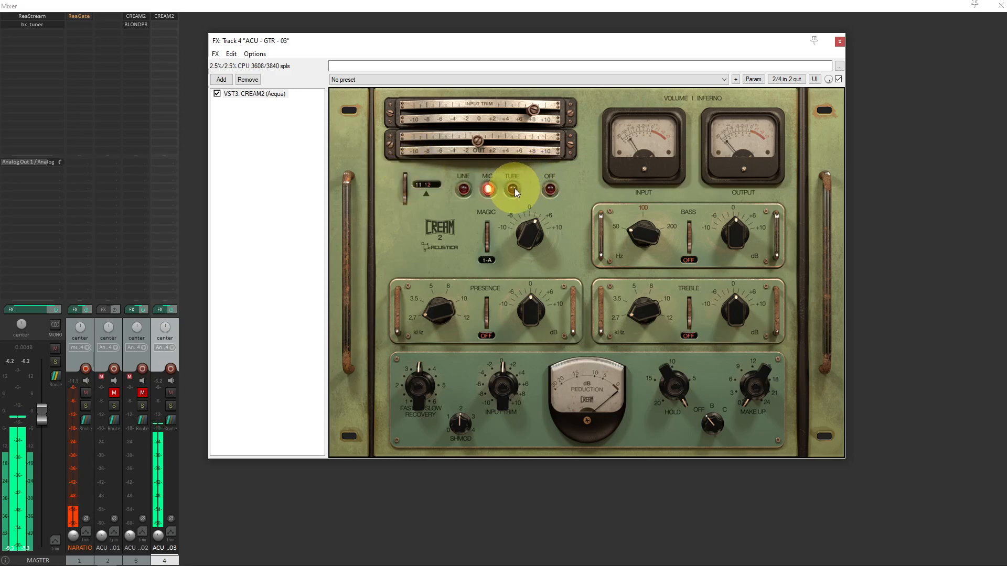
{"action": "left_click", "coordinate": [527, 229]}
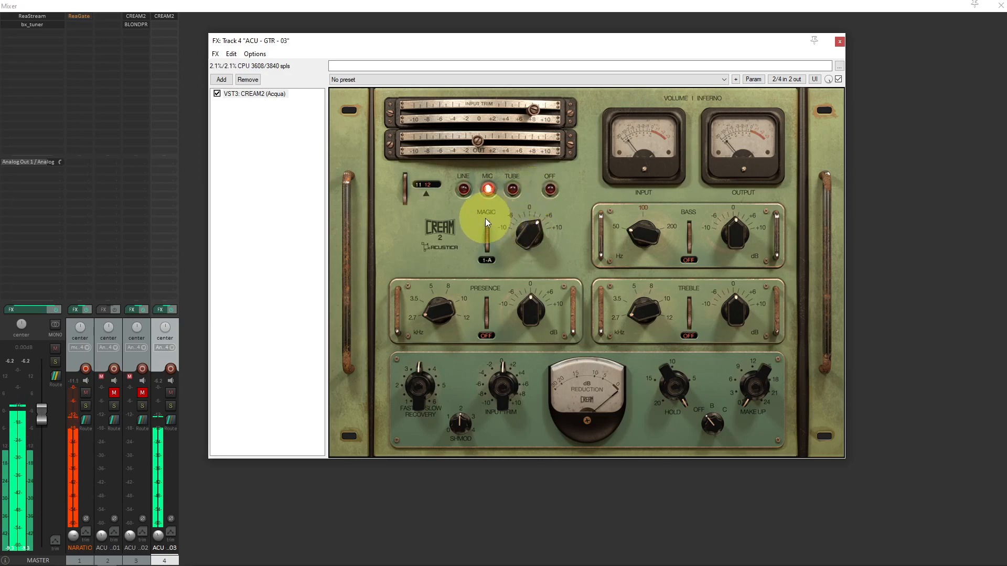
{"action": "left_click", "coordinate": [550, 190]}
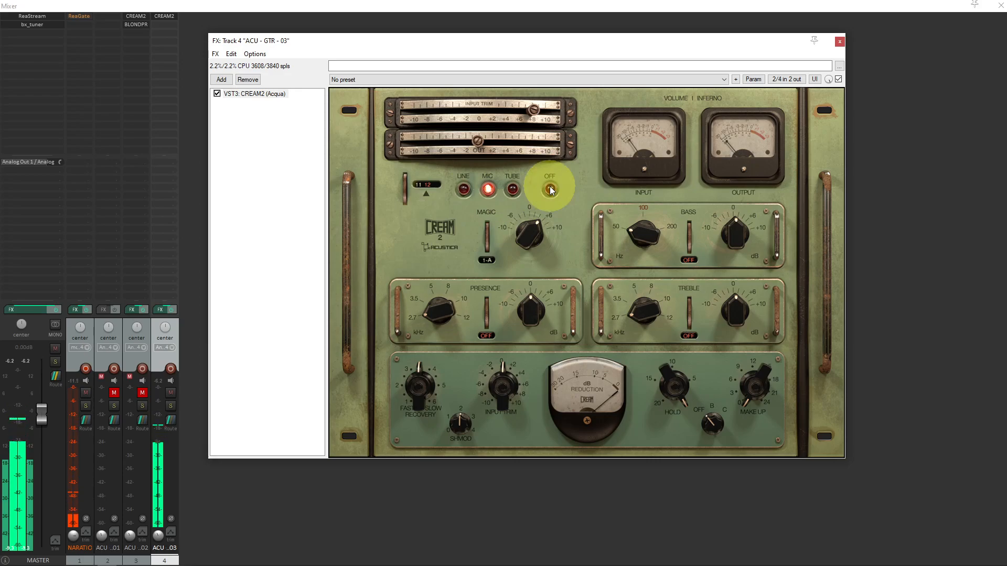
{"action": "left_click_drag", "start_coordinate": [535, 109], "coordinate": [518, 108]}
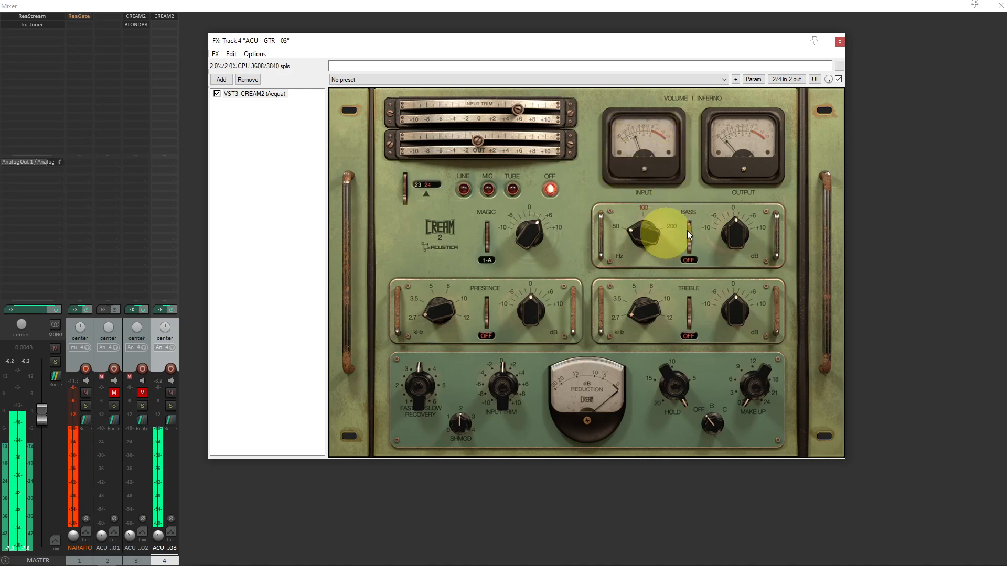
Step: Set CREAM2's Bass band to 200 Hz, engage it at L-A and raise its gain a little above 0 dB
{"action": "left_click_drag", "start_coordinate": [643, 235], "coordinate": [657, 134]}
{"action": "left_click_drag", "start_coordinate": [737, 226], "coordinate": [745, 190]}
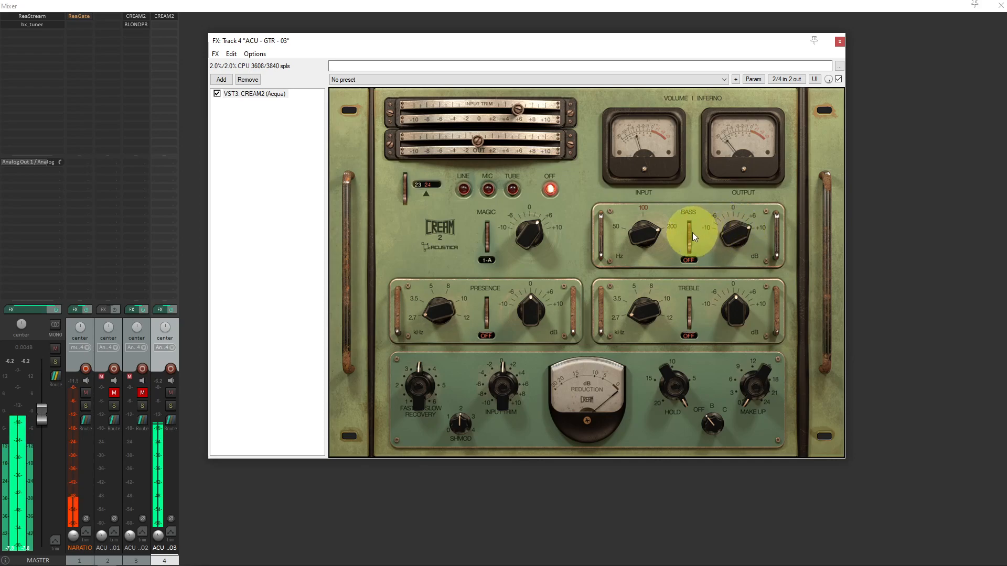
{"action": "left_click_drag", "start_coordinate": [688, 234], "coordinate": [724, 302]}
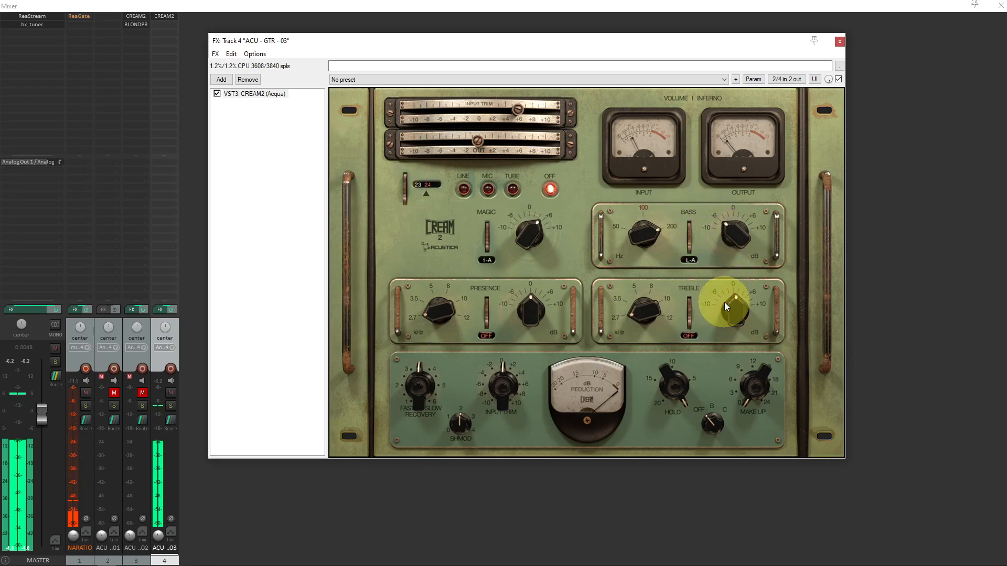
{"action": "left_click_drag", "start_coordinate": [737, 231], "coordinate": [743, 196]}
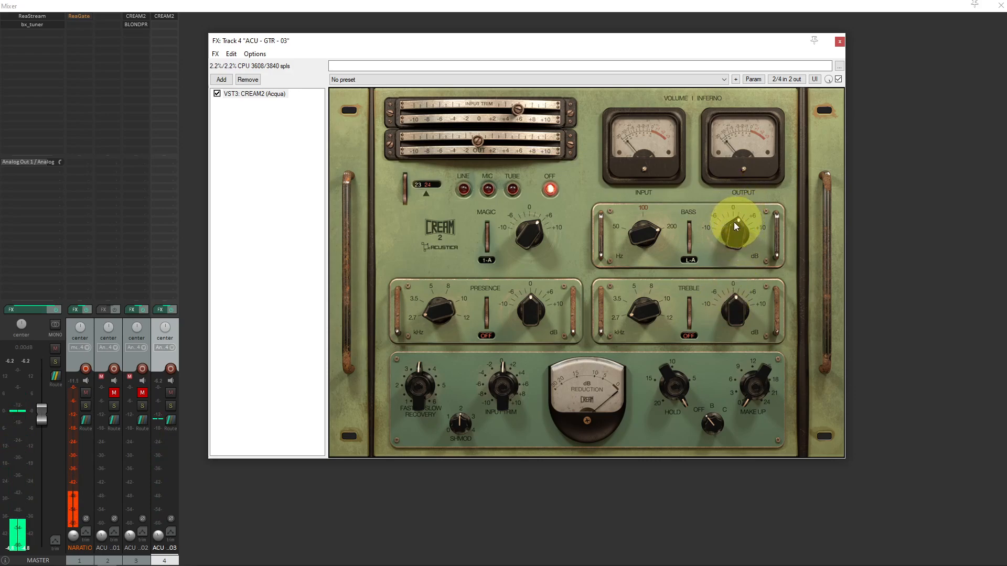
Step: Try the 100 Hz L-B filter with a raised level, and return the Bass band to L-A
{"action": "left_click_drag", "start_coordinate": [690, 228], "coordinate": [693, 207]}
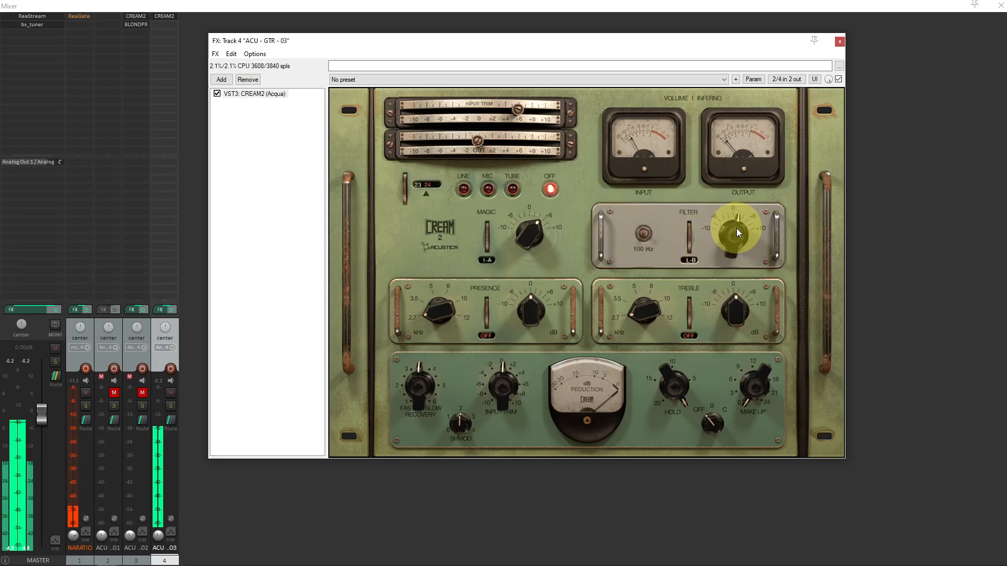
{"action": "left_click_drag", "start_coordinate": [739, 233], "coordinate": [740, 192]}
{"action": "mouse_move", "coordinate": [735, 236]}
{"action": "left_mouse_down"}
{"action": "mouse_move", "coordinate": [731, 300]}
{"action": "mouse_move", "coordinate": [739, 218]}
{"action": "left_mouse_up"}
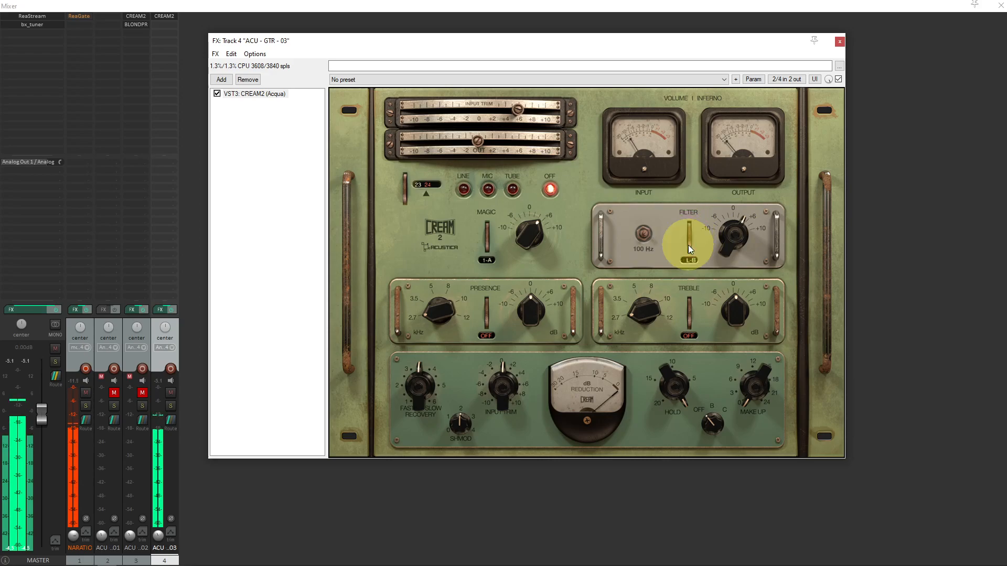
{"action": "left_click_drag", "start_coordinate": [687, 245], "coordinate": [689, 274]}
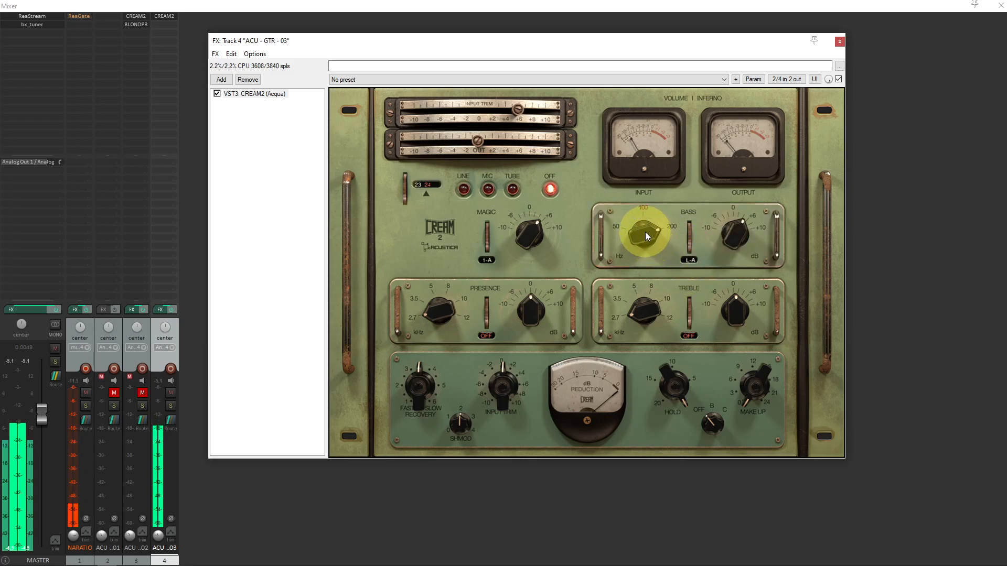
Step: Set the Bass band's frequency to 100 Hz and fine-tune its gain to slightly above 0 dB
{"action": "left_click_drag", "start_coordinate": [650, 232], "coordinate": [606, 228]}
{"action": "mouse_move", "coordinate": [719, 225]}
{"action": "left_mouse_down"}
{"action": "mouse_move", "coordinate": [731, 225]}
{"action": "mouse_move", "coordinate": [733, 285]}
{"action": "mouse_move", "coordinate": [734, 236]}
{"action": "left_mouse_up"}
{"action": "left_click_drag", "start_coordinate": [742, 184], "coordinate": [741, 194]}
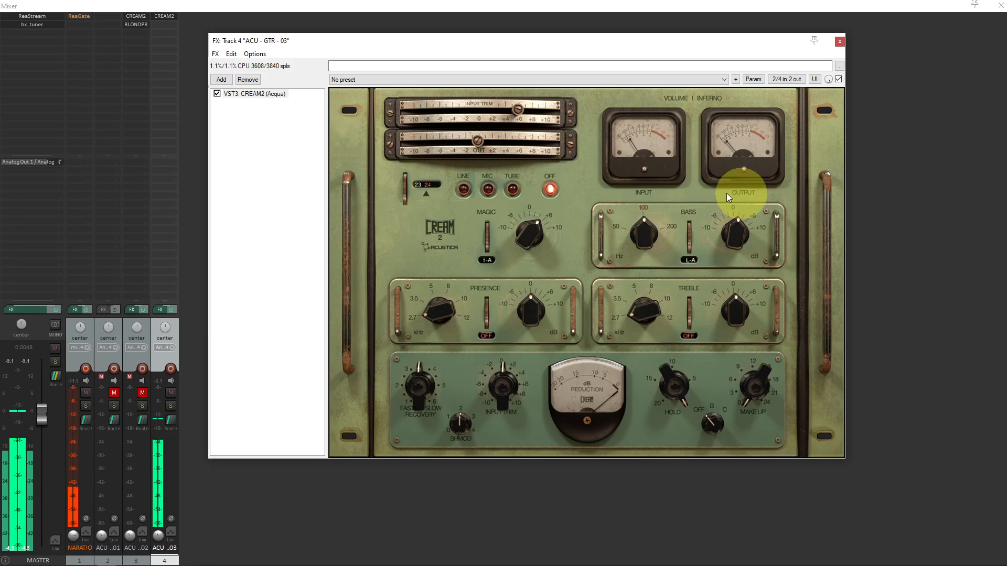
Step: Engage the Presence band at P-A, set its frequency to about 10 kHz and raise its gain to about +4 dB
{"action": "left_click_drag", "start_coordinate": [487, 312], "coordinate": [490, 273]}
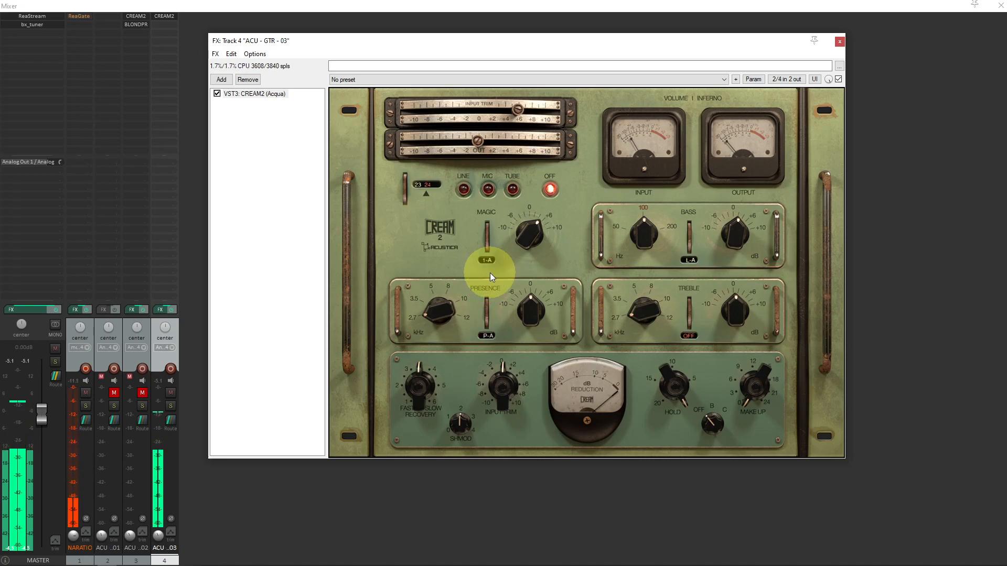
{"action": "left_click_drag", "start_coordinate": [435, 310], "coordinate": [450, 239]}
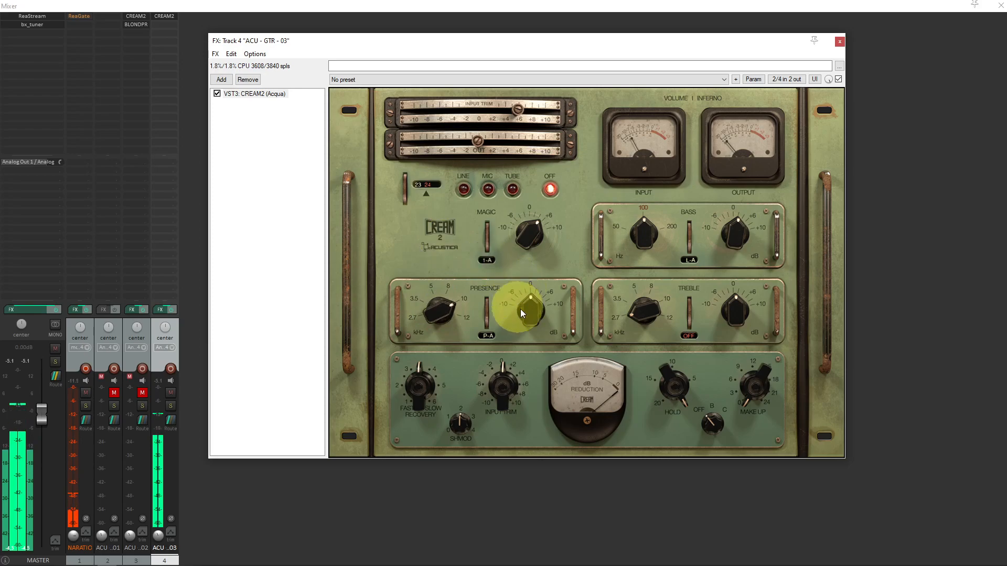
{"action": "left_click_drag", "start_coordinate": [526, 310], "coordinate": [536, 288]}
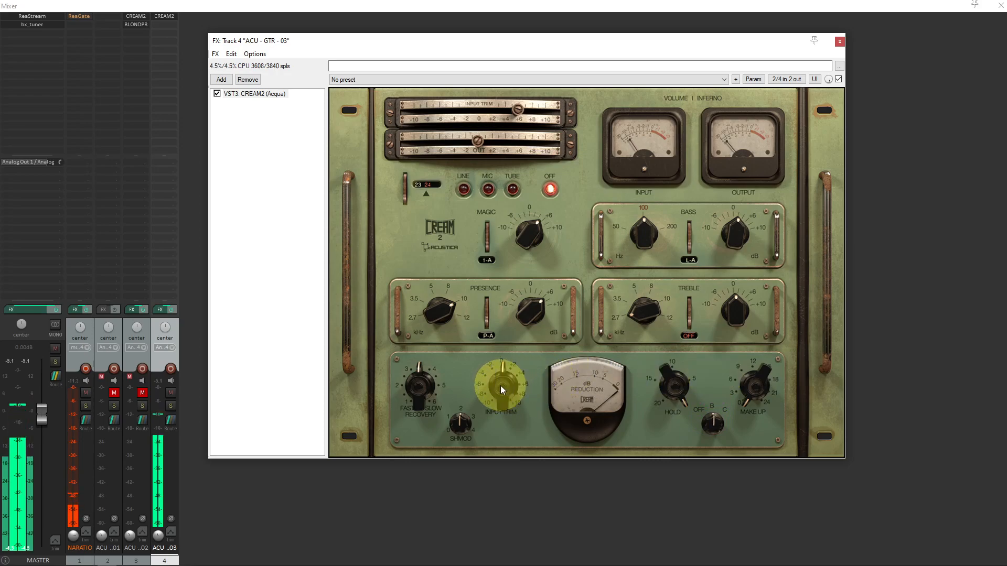
Step: Raise the compressor's input trim to about +6, adjust its hold and add make-up gain
{"action": "left_click_drag", "start_coordinate": [500, 385], "coordinate": [505, 364]}
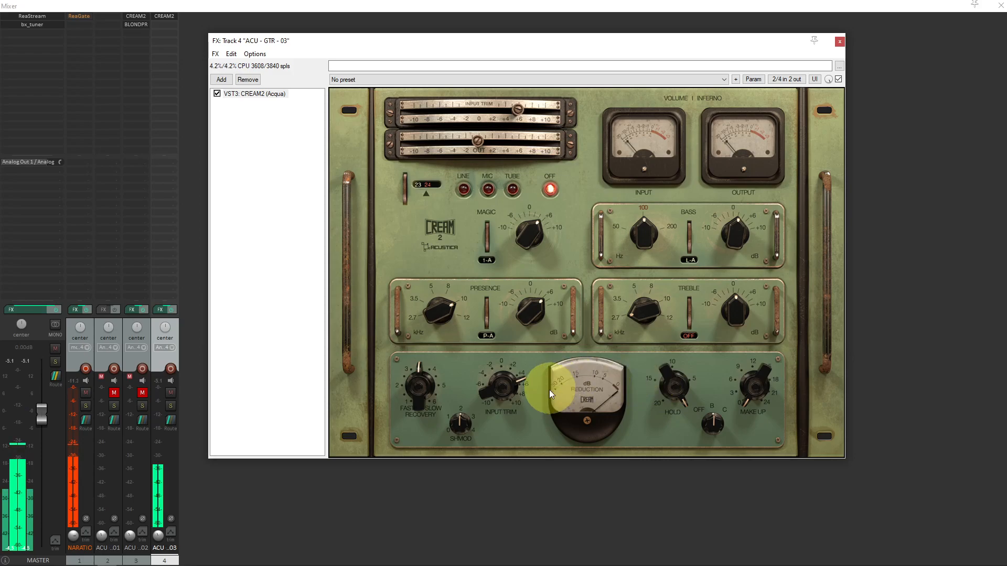
{"action": "left_click_drag", "start_coordinate": [671, 396], "coordinate": [671, 422]}
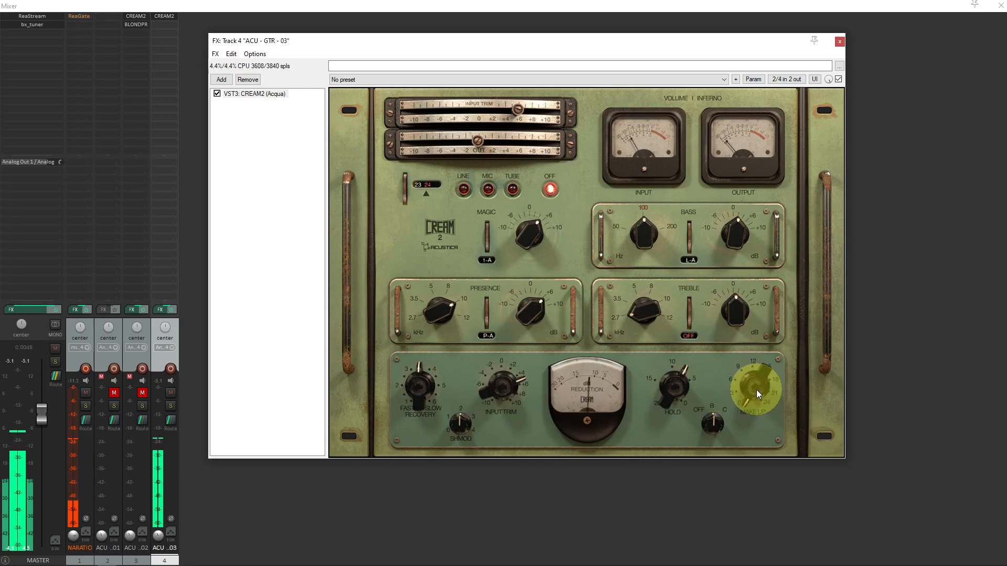
{"action": "left_click_drag", "start_coordinate": [756, 389], "coordinate": [757, 369]}
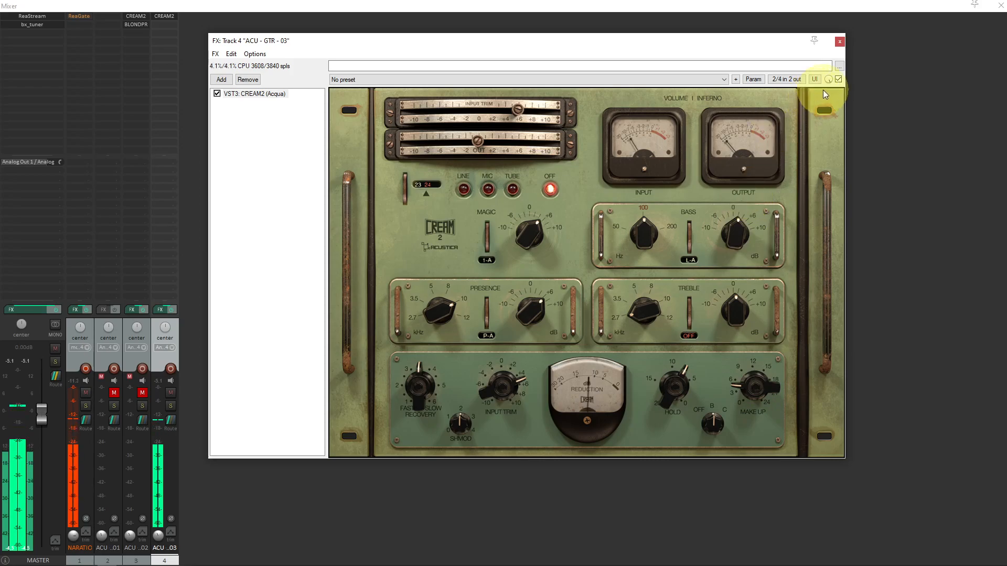
Step: Compare the guitar with CREAM2 bypassed and active, raising the compressor's make-up gain to about 8 dB between comparisons
{"action": "left_click", "coordinate": [839, 80]}
{"action": "left_click", "coordinate": [838, 79]}
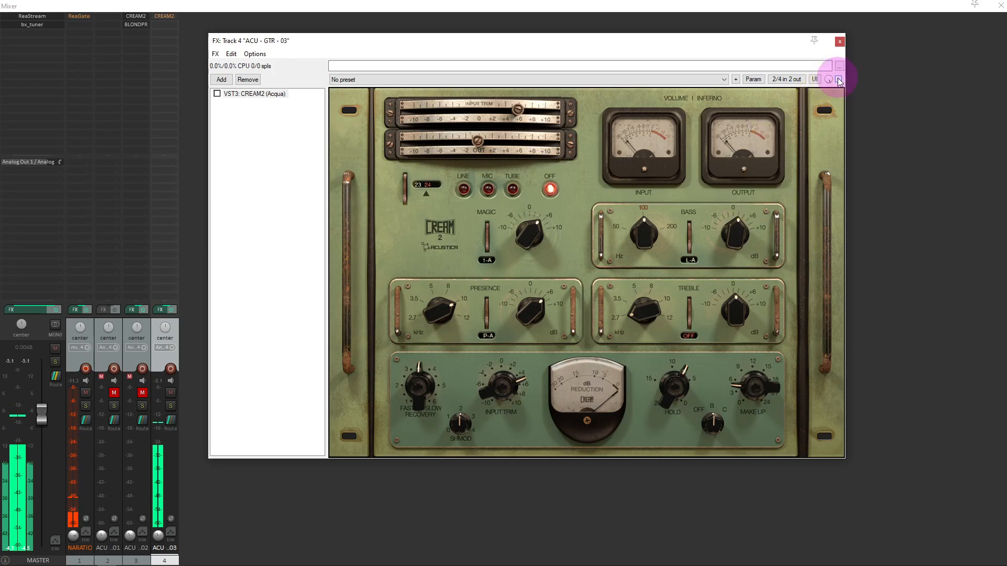
{"action": "left_click_drag", "start_coordinate": [759, 376], "coordinate": [756, 379]}
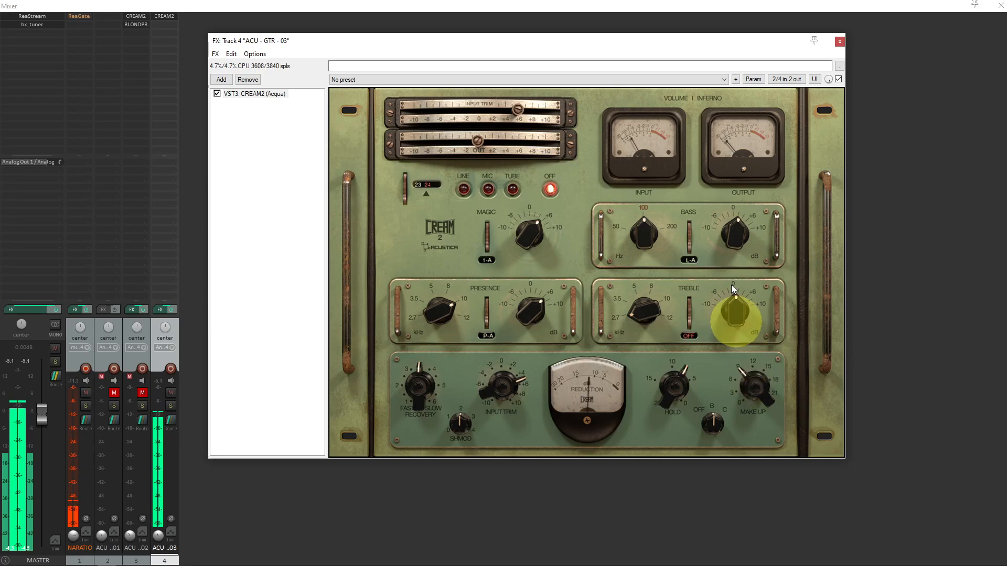
{"action": "left_click", "coordinate": [838, 80]}
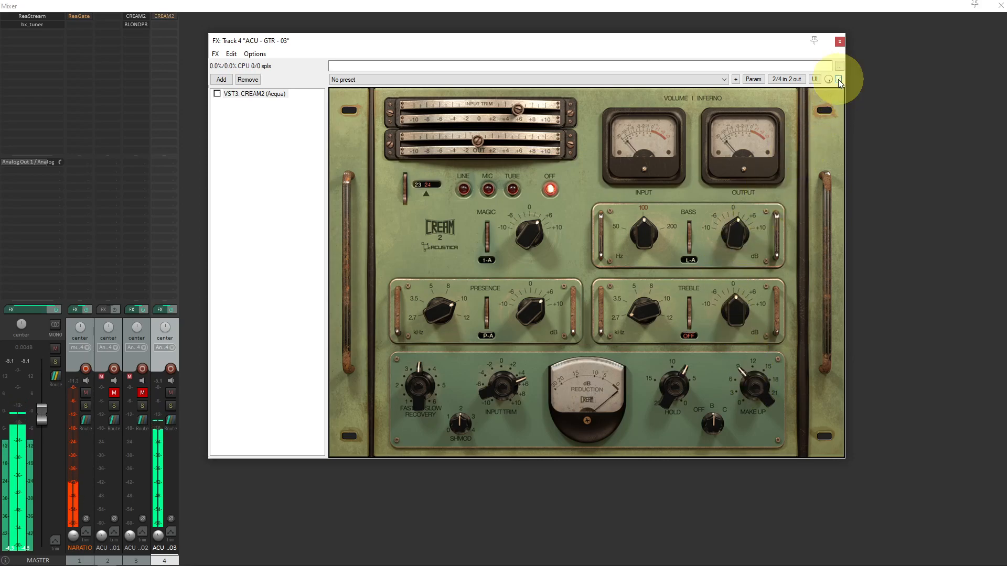
{"action": "left_click", "coordinate": [838, 79]}
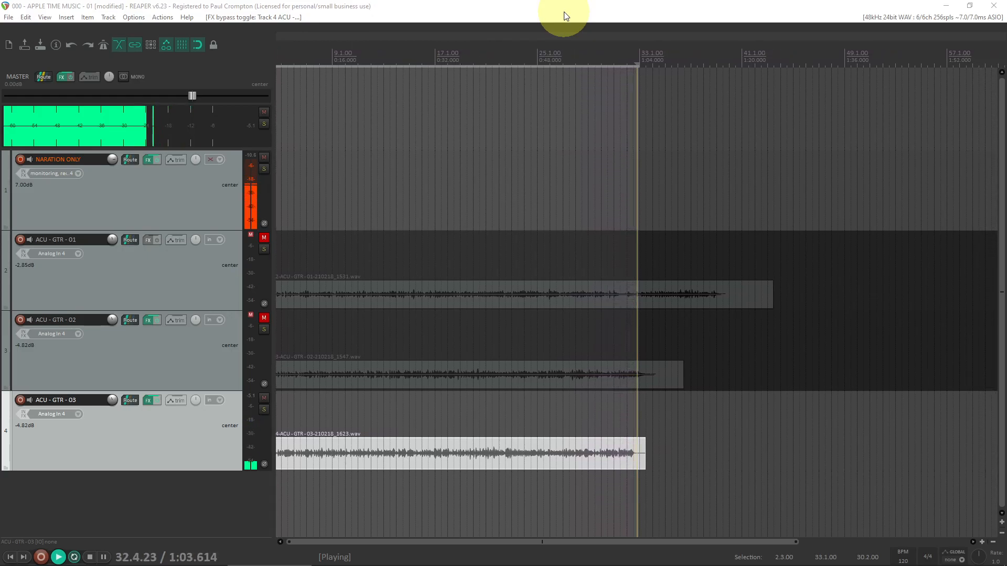
Step: Stop playback and disarm the NARATION ONLY track for recording
{"action": "key", "text": "space"}
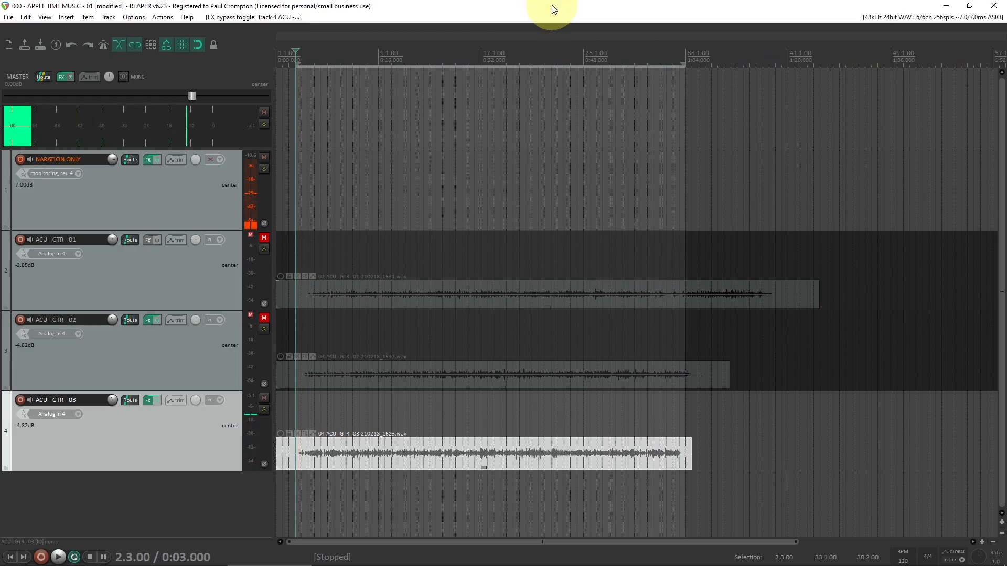
{"action": "left_click", "coordinate": [21, 158]}
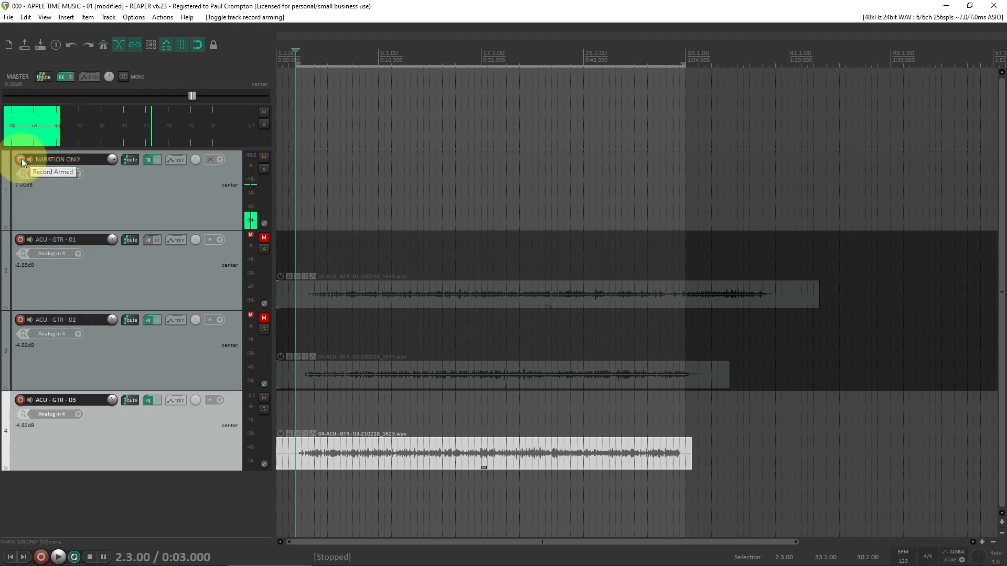